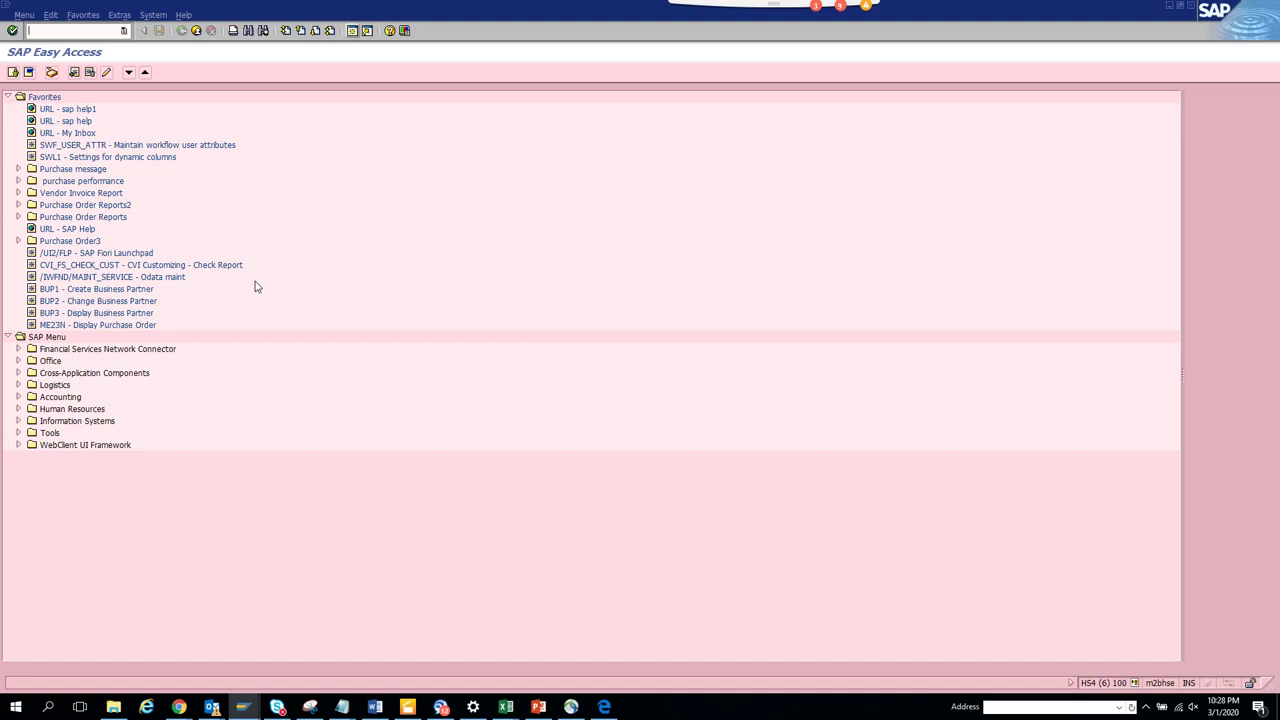
# - Open table HRS1000 in the SE16 data browser to reach its selection criteria
pyautogui.write('16')
pyautogui.press('Return')
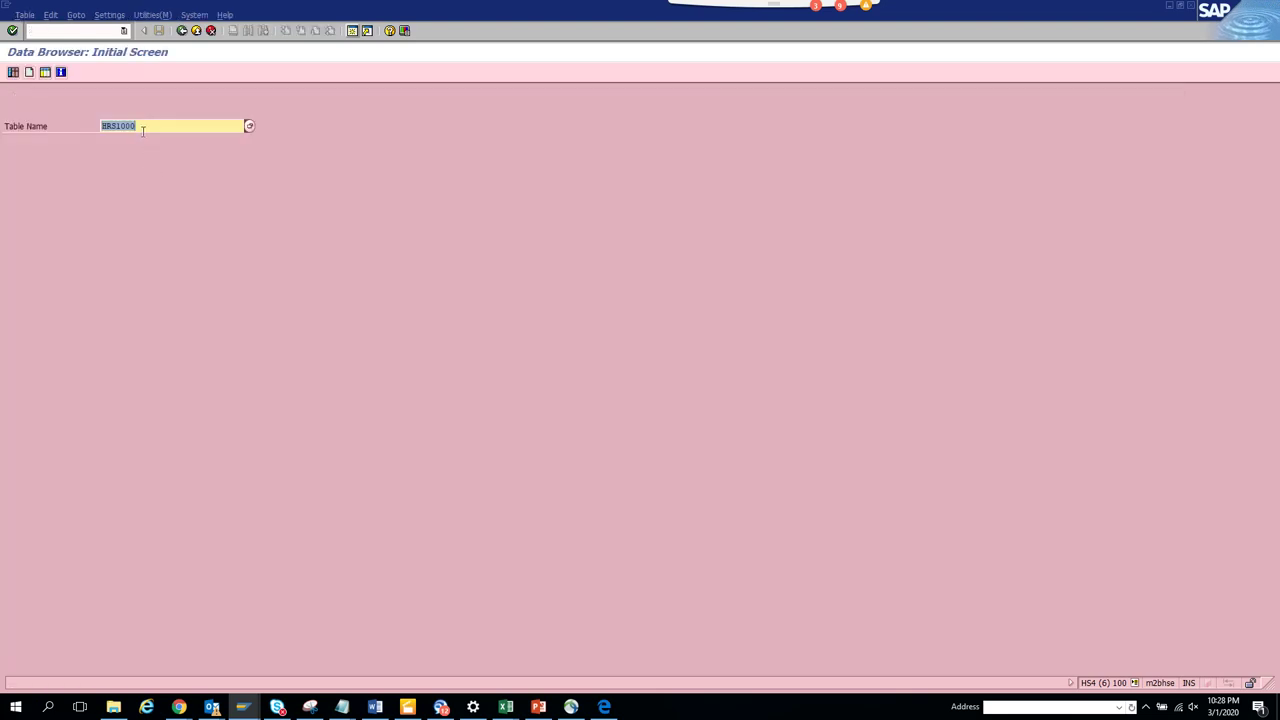
pyautogui.click(143, 129)
pyautogui.moveTo(143, 130); pyautogui.dragTo(86, 127)
pyautogui.press('Return')
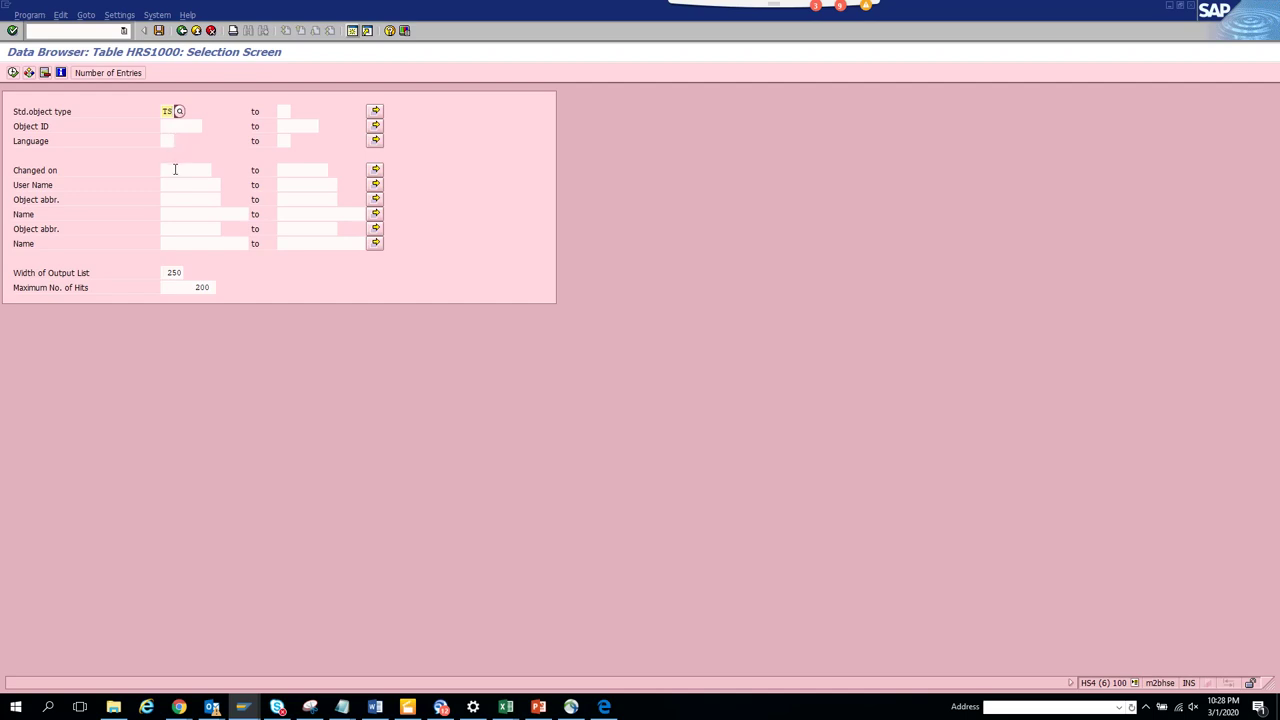
# - Filter the object abbreviation by FI* and run the selection
pyautogui.click(172, 200)
pyautogui.write('FI*')
pyautogui.click(12, 72)
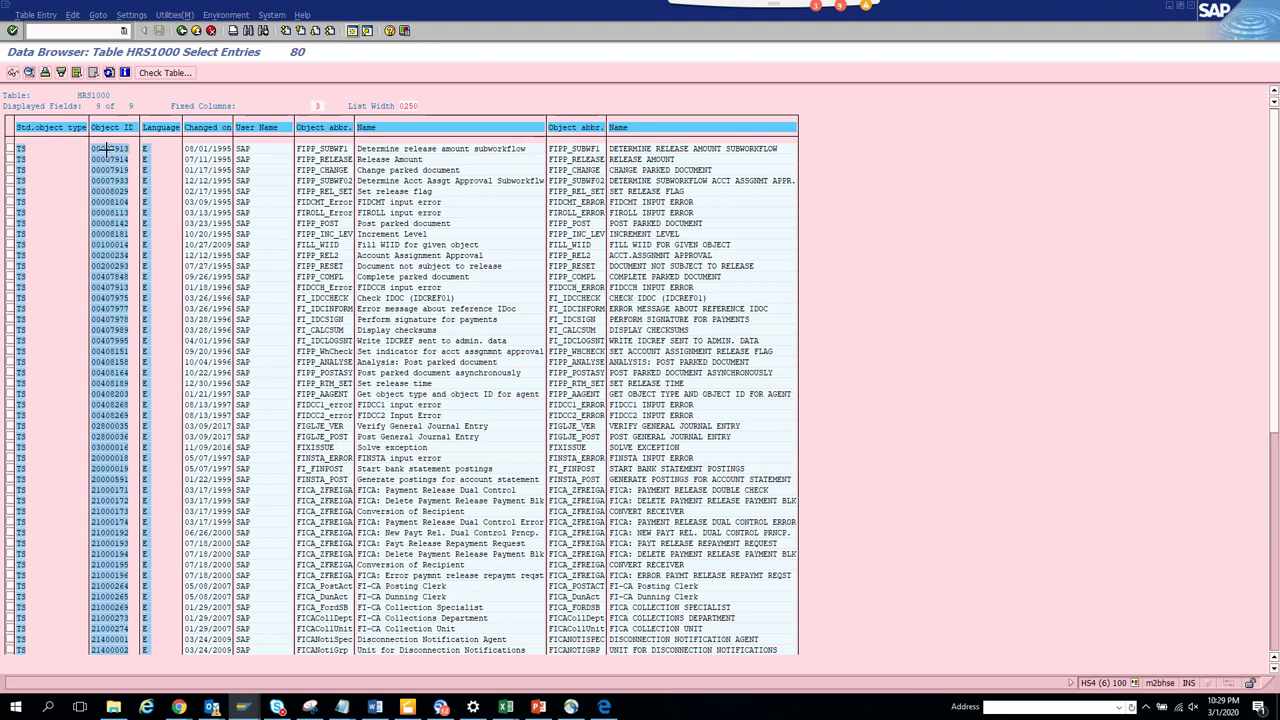
# - Copy Object ID 00007913 of the first FI task from the 80-entry result list
pyautogui.hotkey('ctrl', 'y')
pyautogui.moveTo(91, 148); pyautogui.dragTo(131, 148)
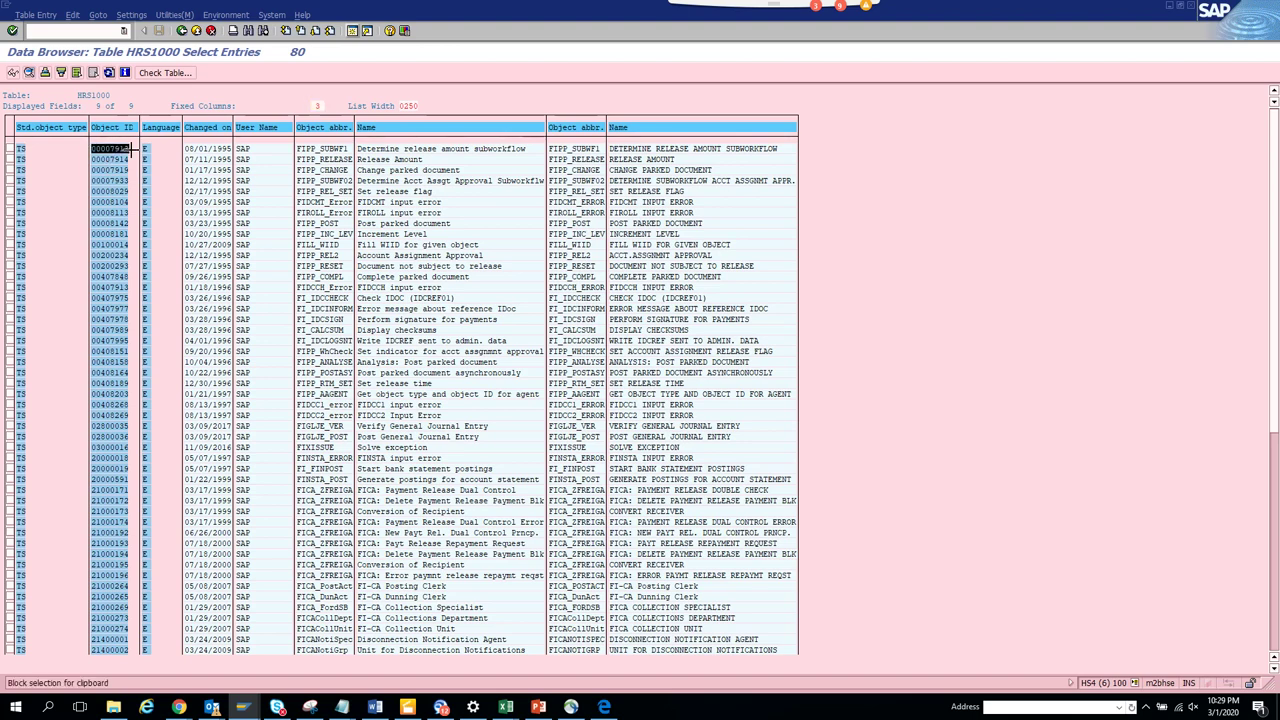
pyautogui.hotkey('ctrl', 'c')
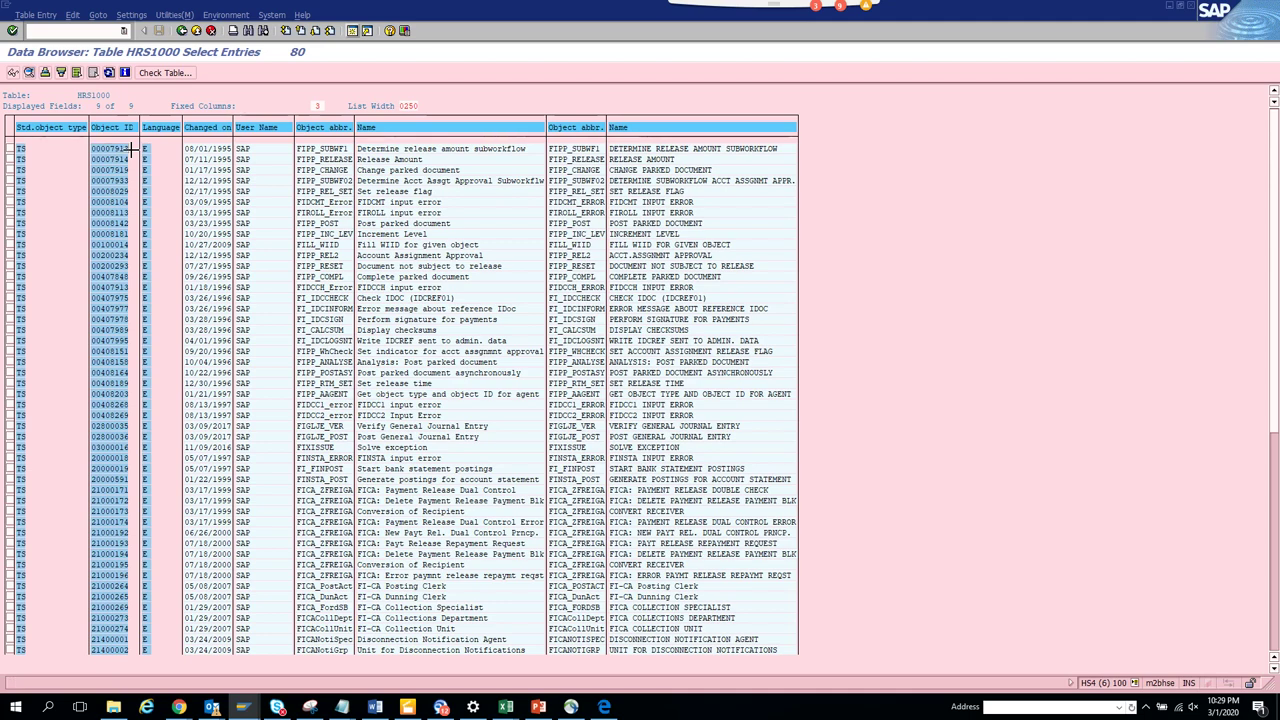
# - Switch to the Workflow Builder session and start the PFTC_DIS task display
pyautogui.hotkey('alt', 'Tab')
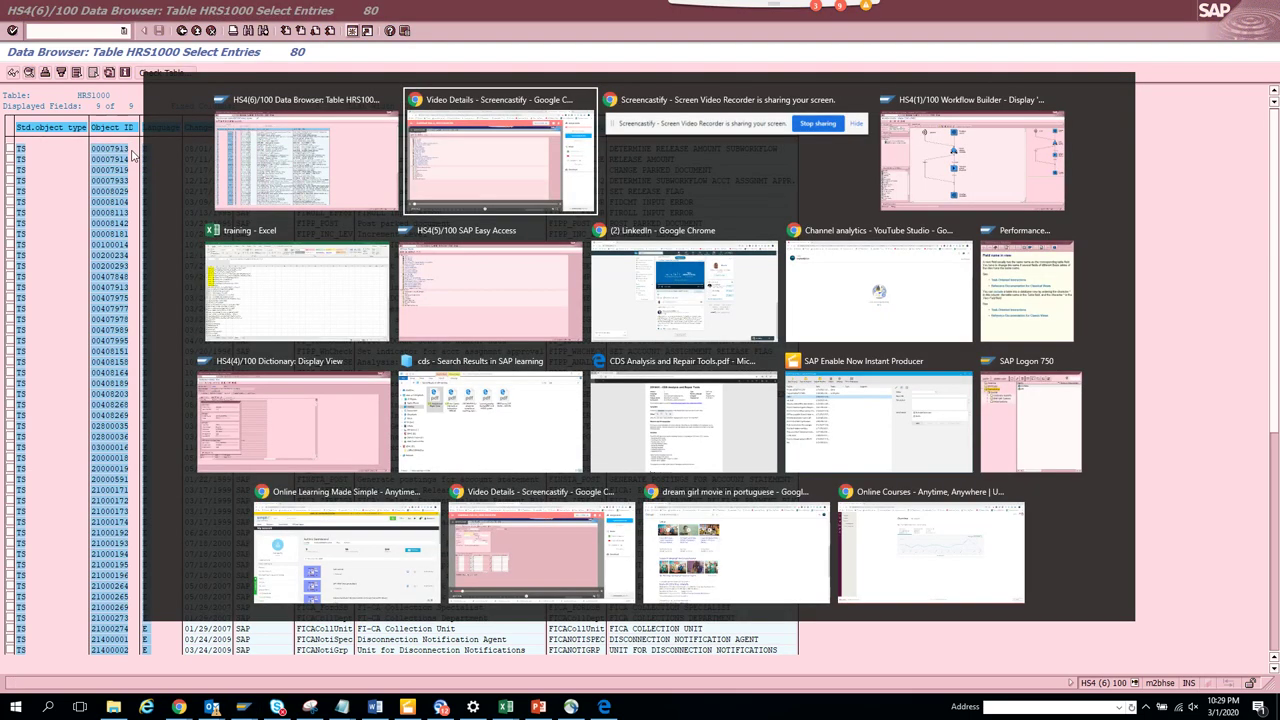
pyautogui.press('Tab')
pyautogui.press('Tab')
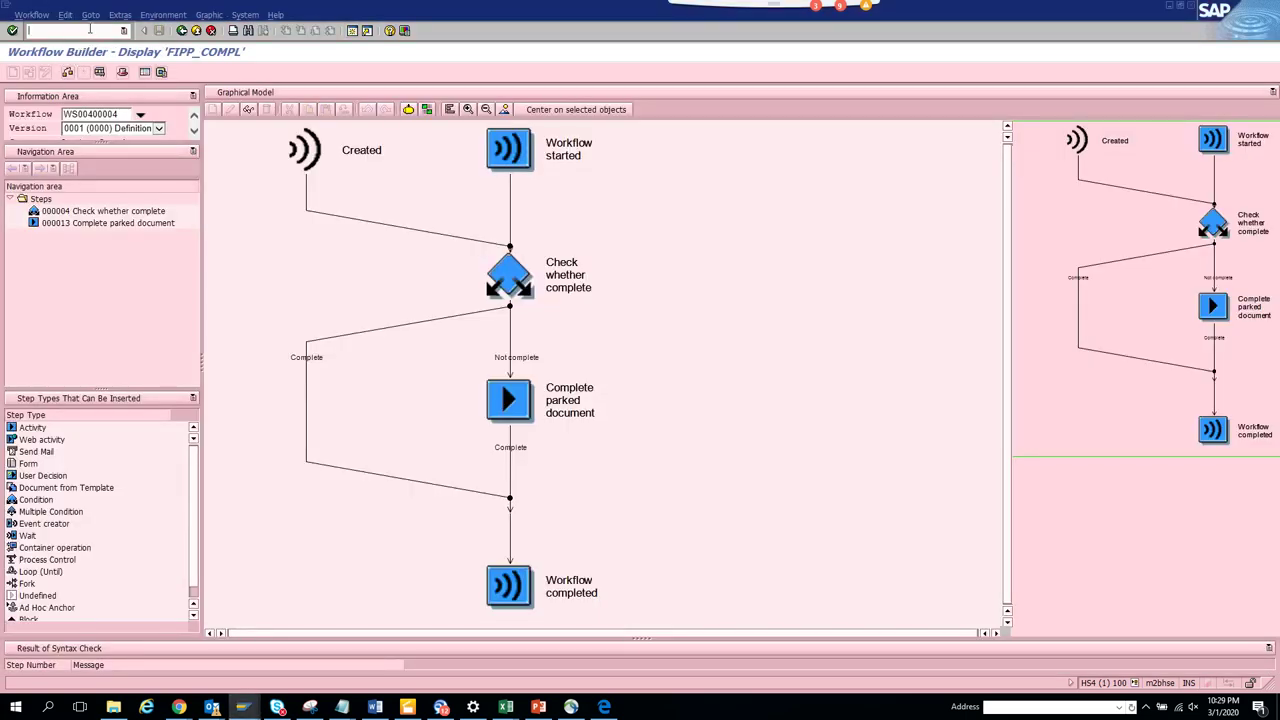
pyautogui.write('/npftc_dis')
pyautogui.press('Return')
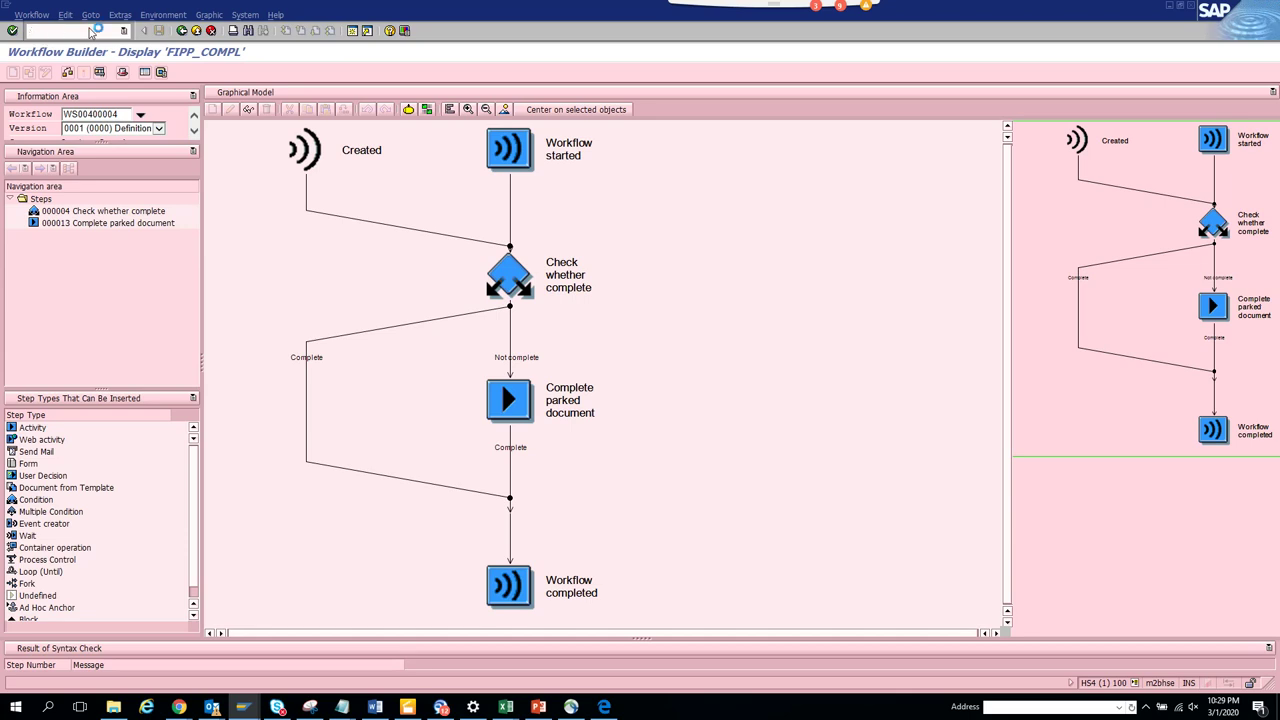
# - Display standard task 7913 (FIPP_SUBWF1) and inspect its method SUBWF1DETERMINE
pyautogui.click(211, 126)
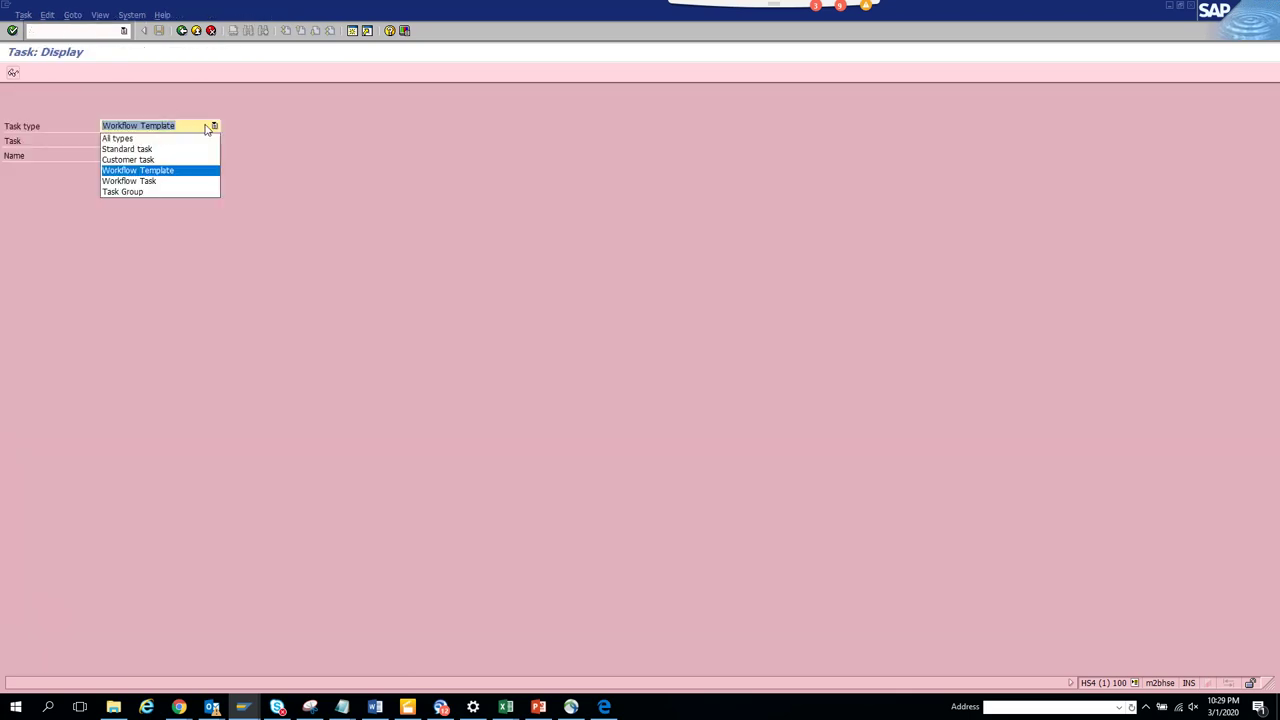
pyautogui.click(144, 146)
pyautogui.press('Tab')
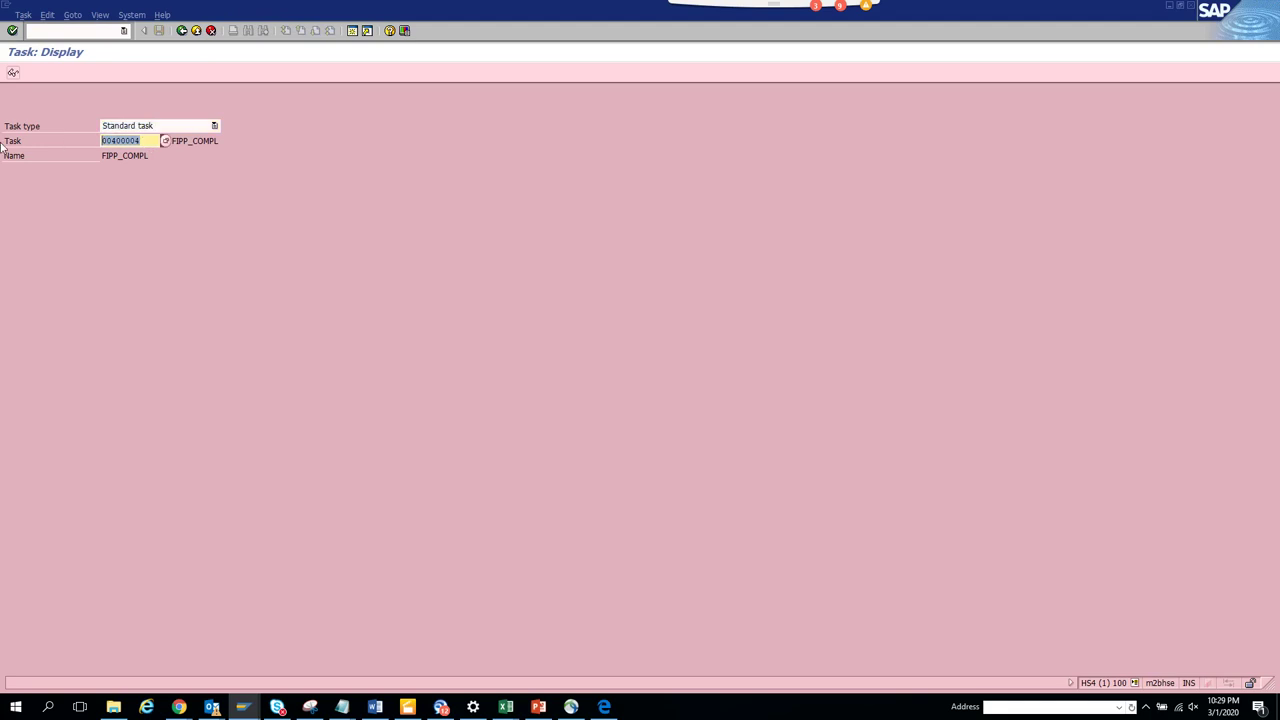
pyautogui.write('7913')
pyautogui.press('Return')
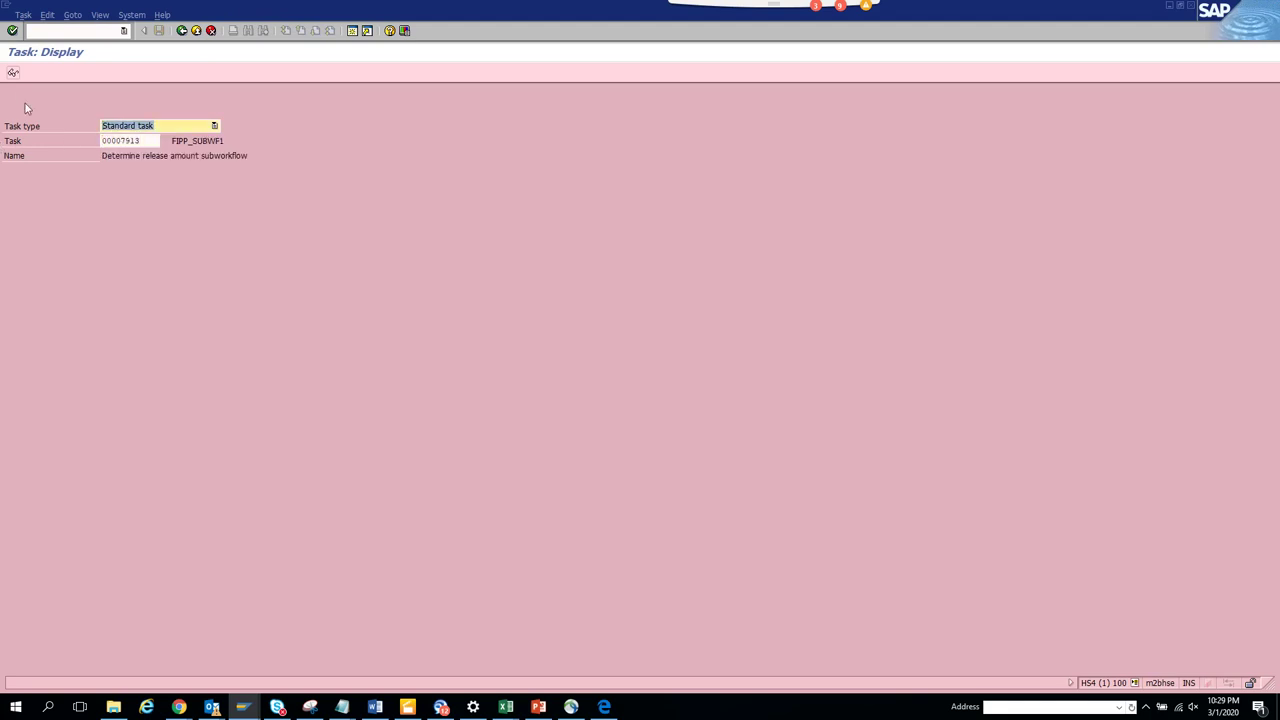
pyautogui.click(13, 73)
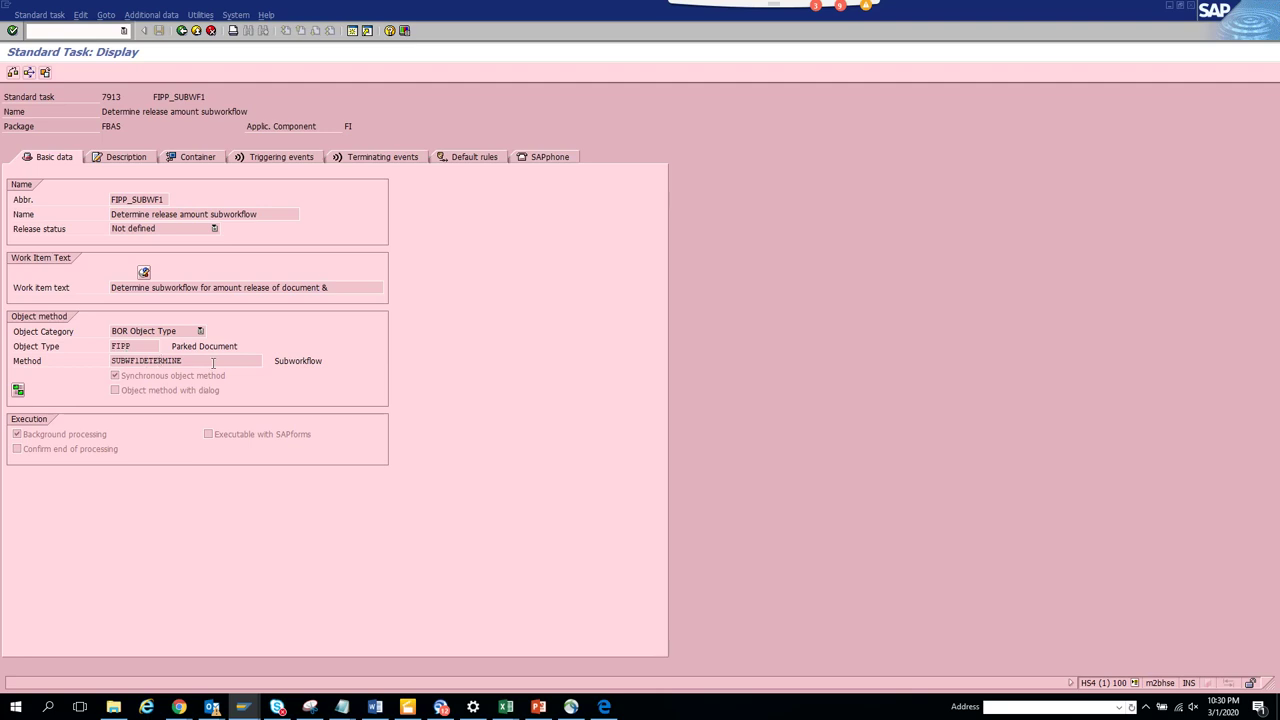
pyautogui.doubleClick(213, 363)
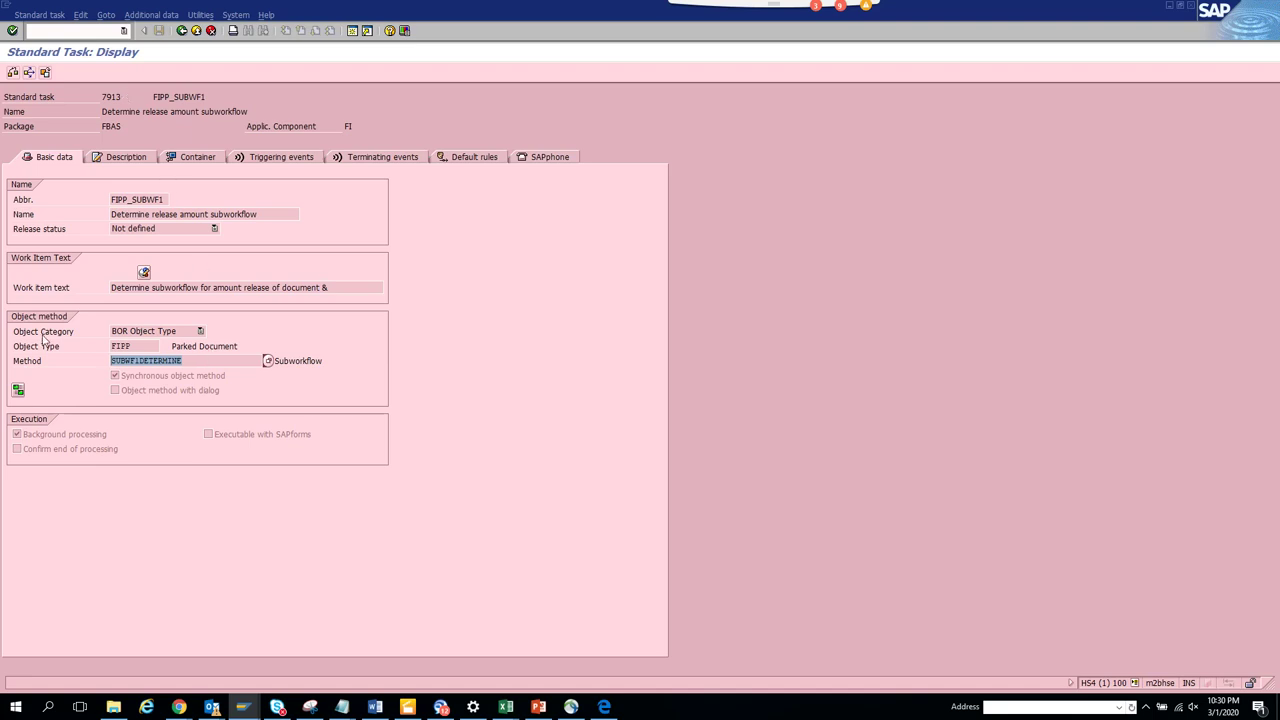
# - Rerun the HRS1000 selection with MM* (69 entries) and open entry 407925, Change order price
pyautogui.hotkey('alt', 'Tab')
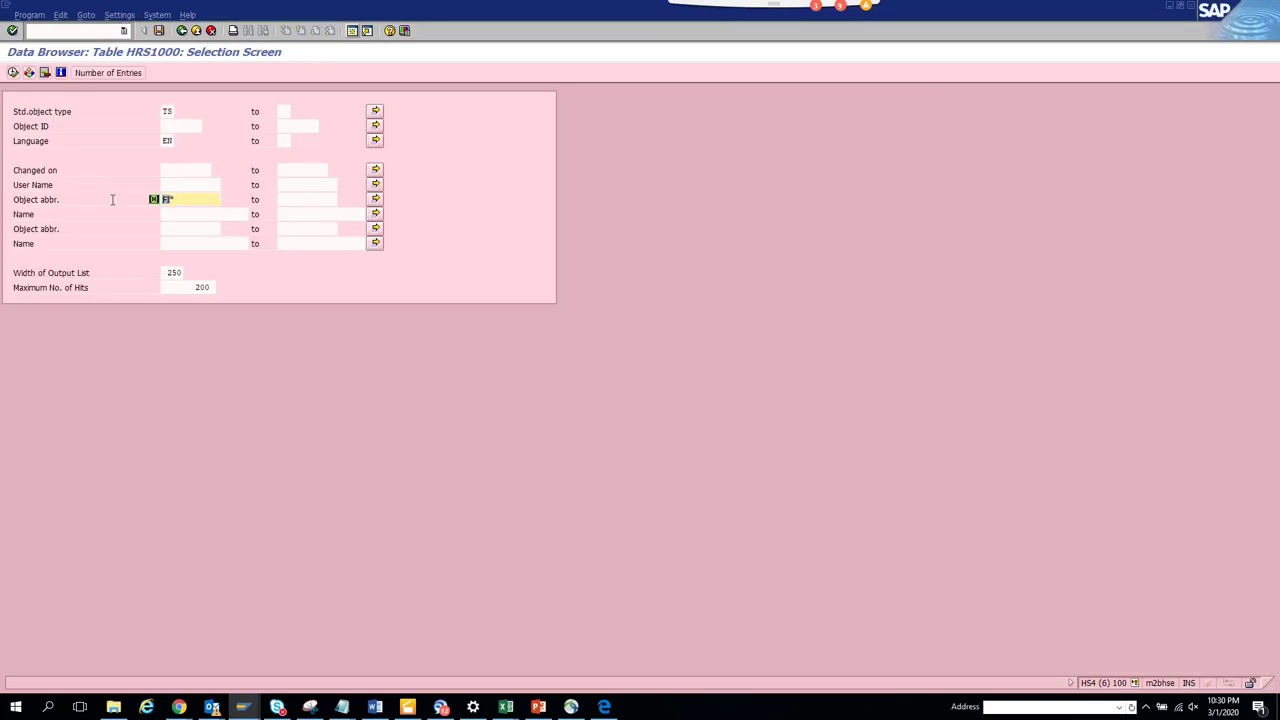
pyautogui.write('MM*')
pyautogui.click(12, 74)
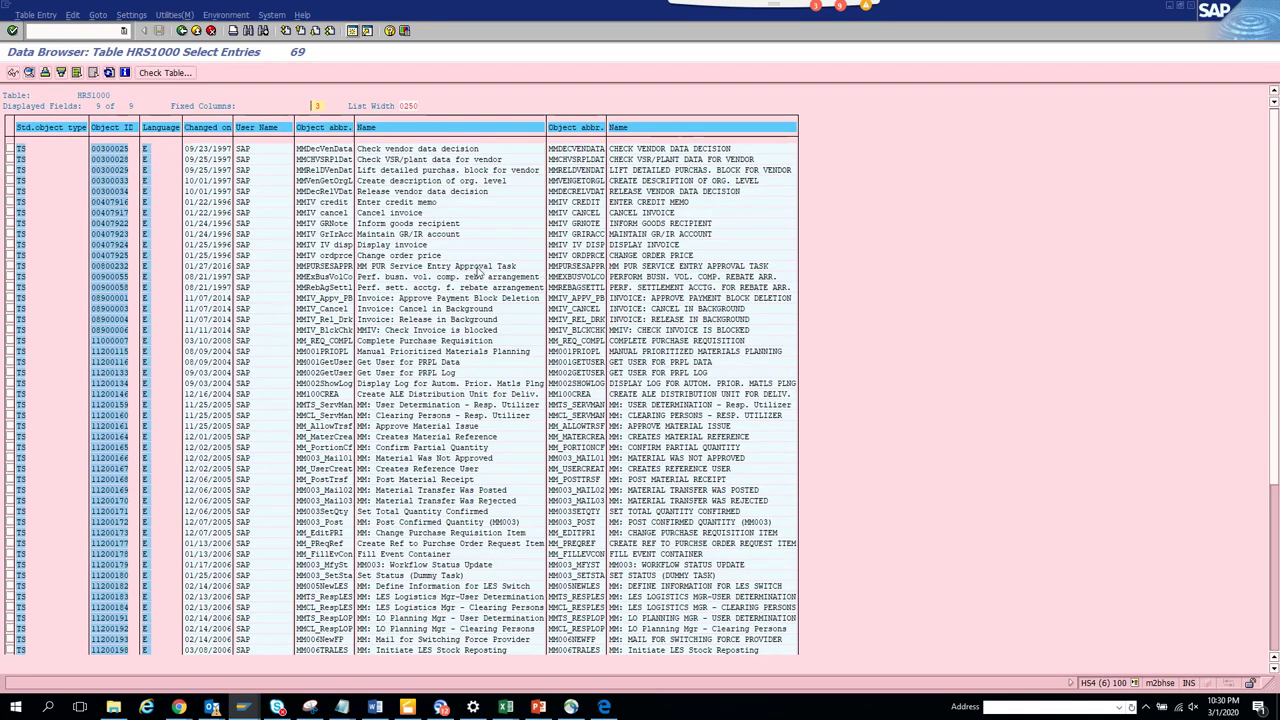
pyautogui.doubleClick(114, 258)
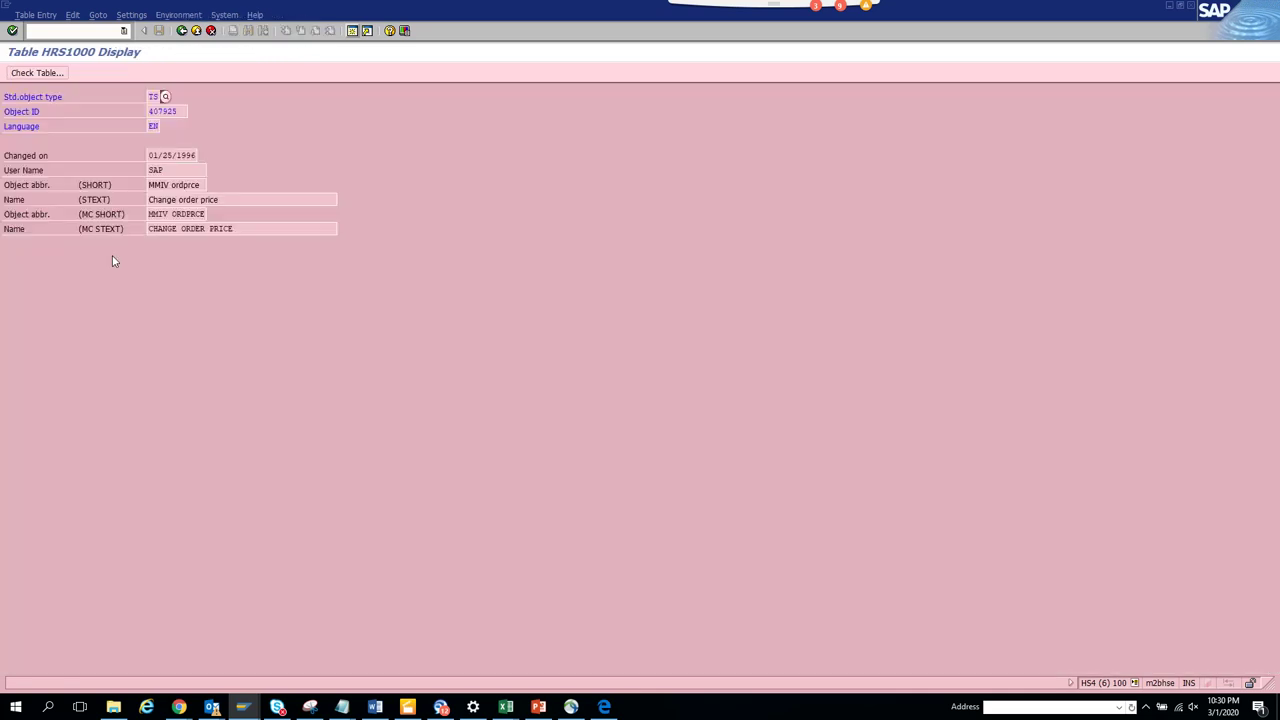
# - Display standard task 407925 (method EDIT on Purchase Order), then return to its HRS1000 entry
pyautogui.press('Tab')
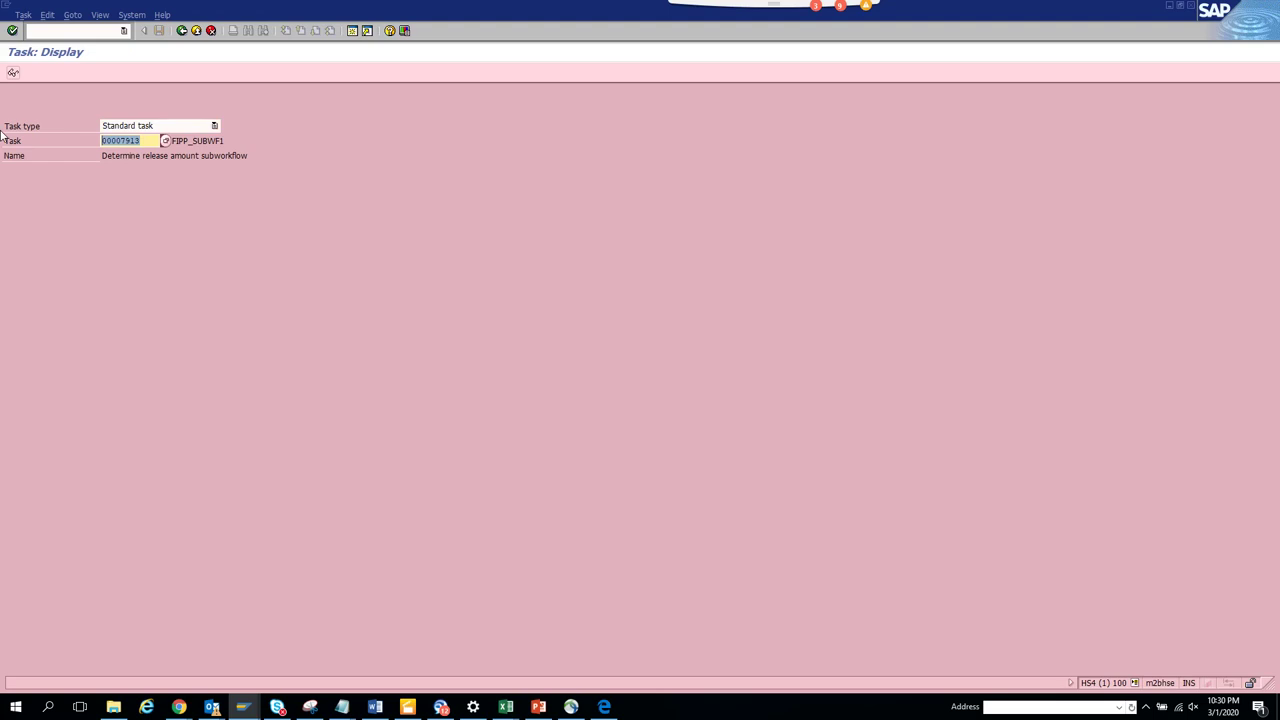
pyautogui.write('407925')
pyautogui.click(13, 72)
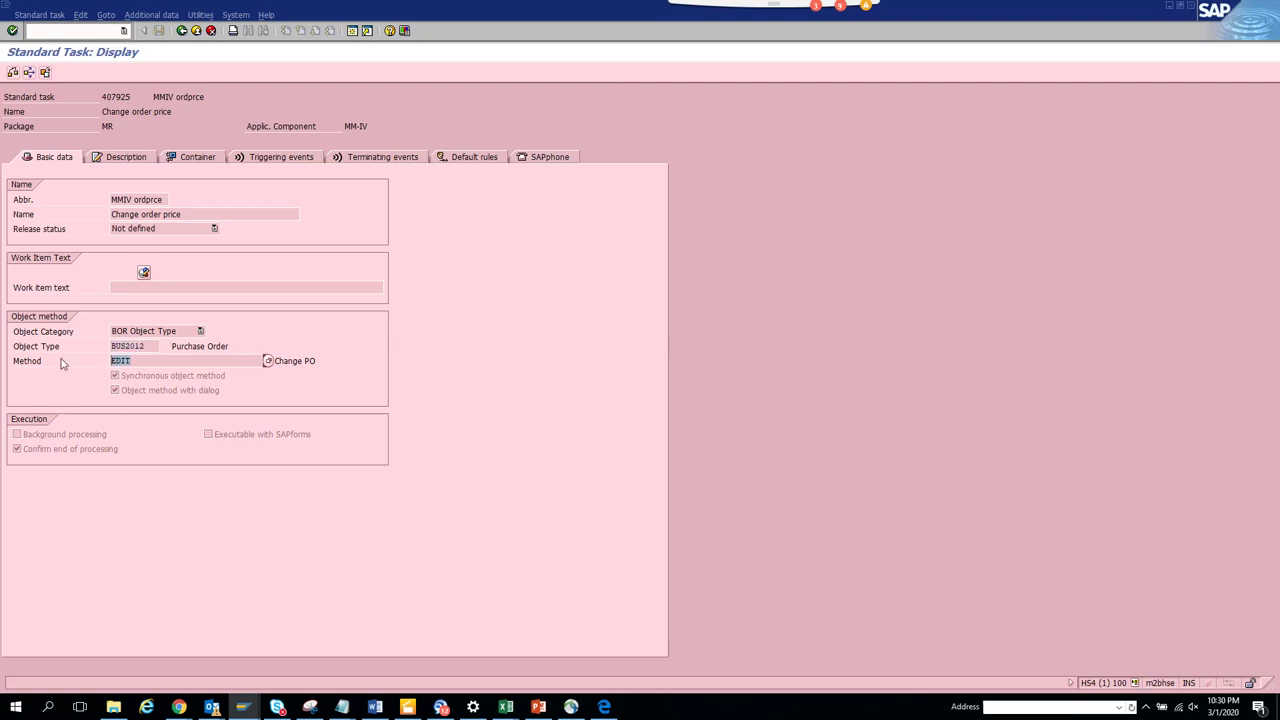
pyautogui.hotkey('alt', 'Tab')
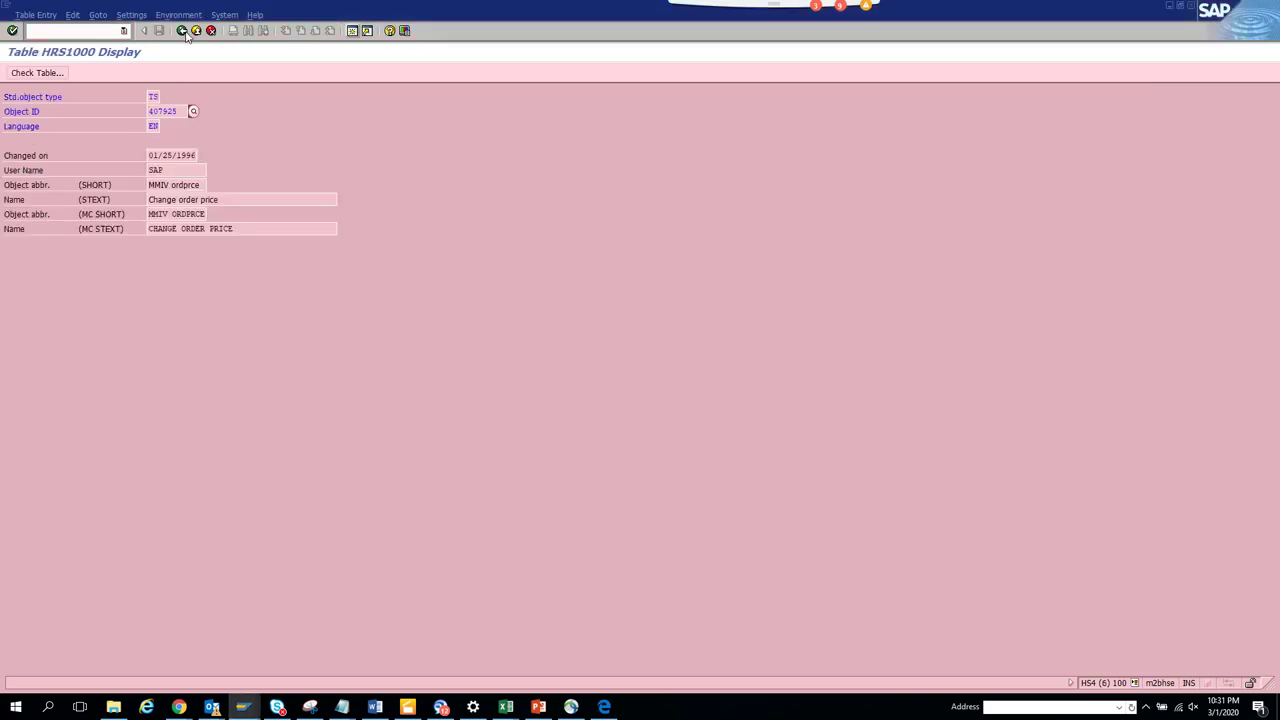
# - Go back to the selection screen and rerun it for HR* abbreviations, listing 89 tasks
pyautogui.click(182, 31)
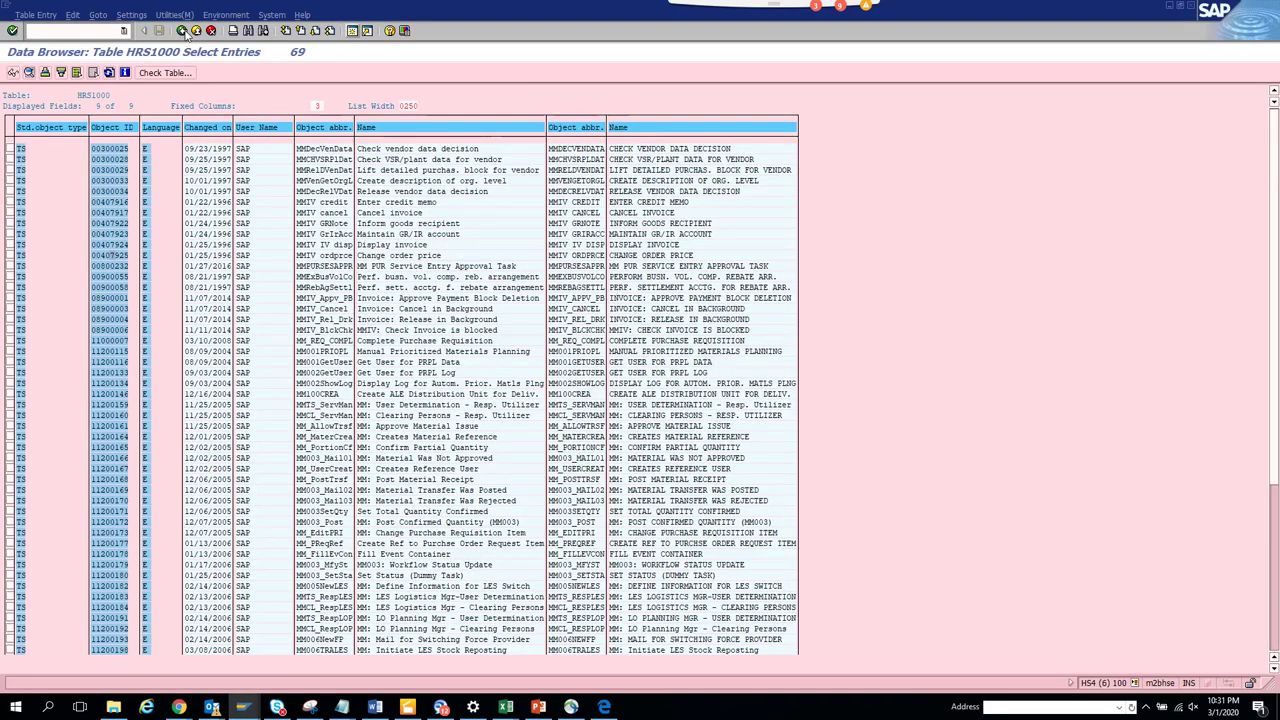
pyautogui.click(182, 31)
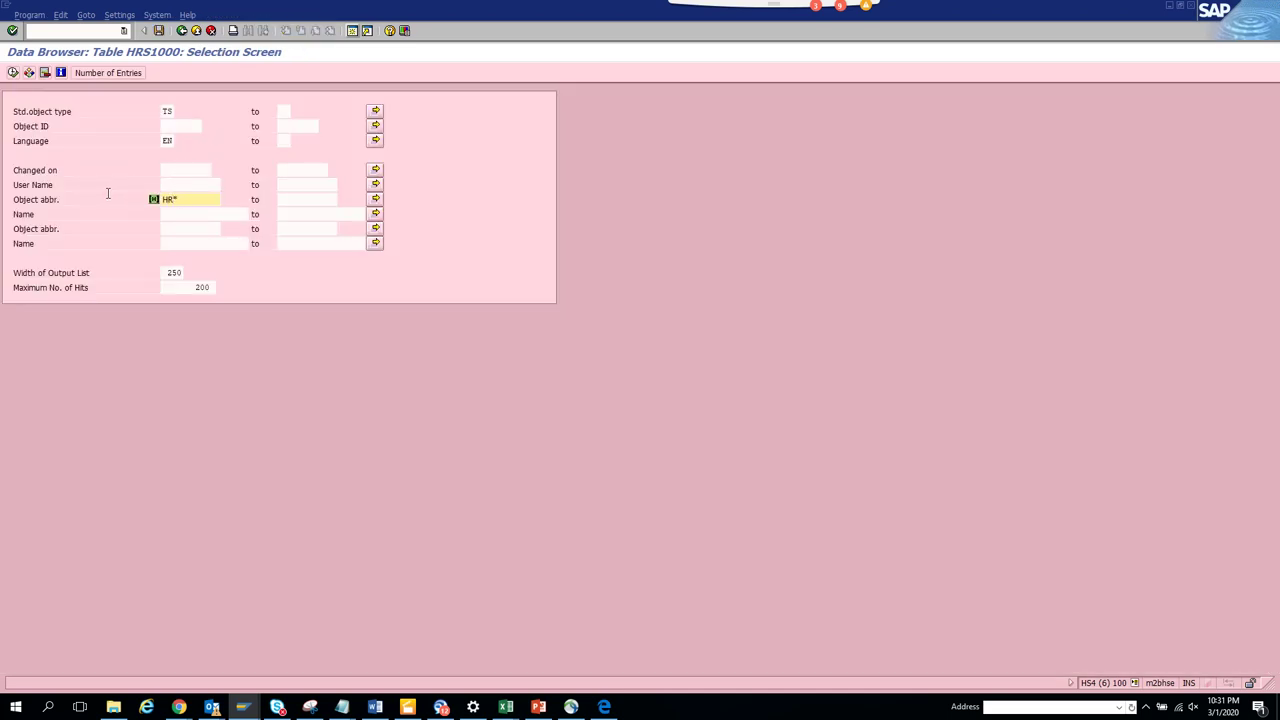
pyautogui.press('F8')
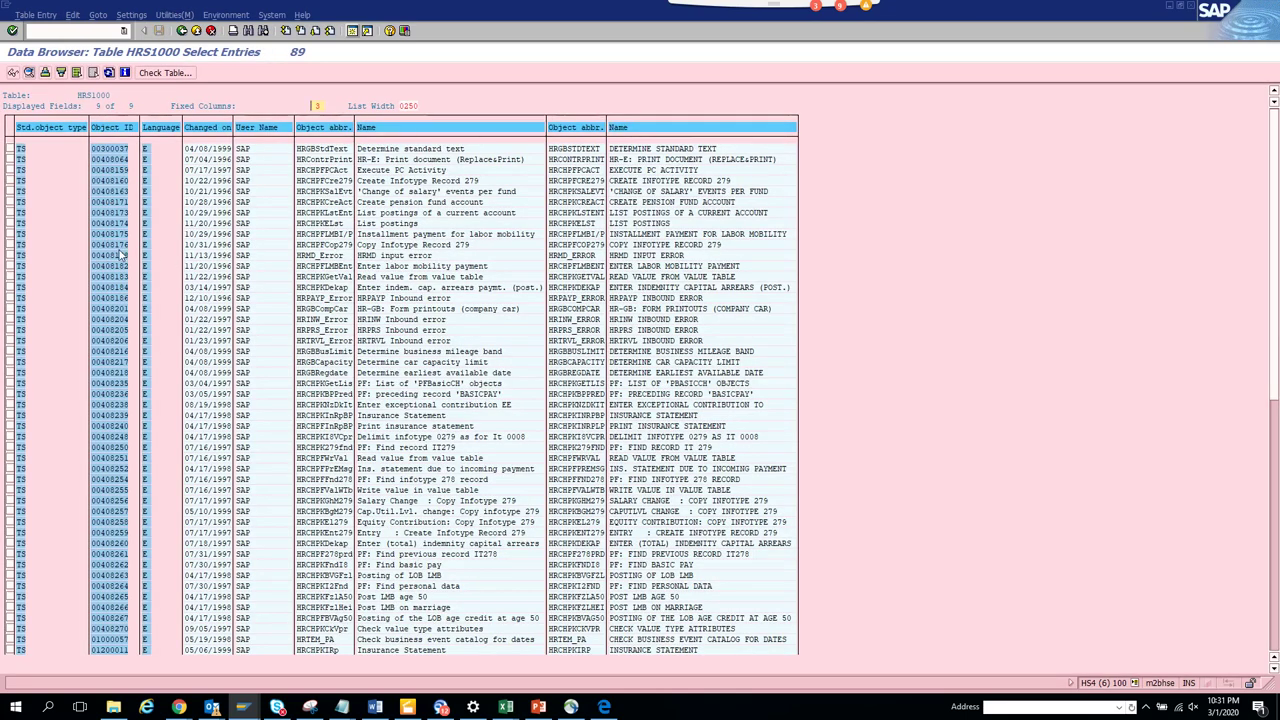
# - Open HRS1000 entry 408176 and display that standard task in PFTC_DIS by pasting its ID
pyautogui.doubleClick(120, 245)
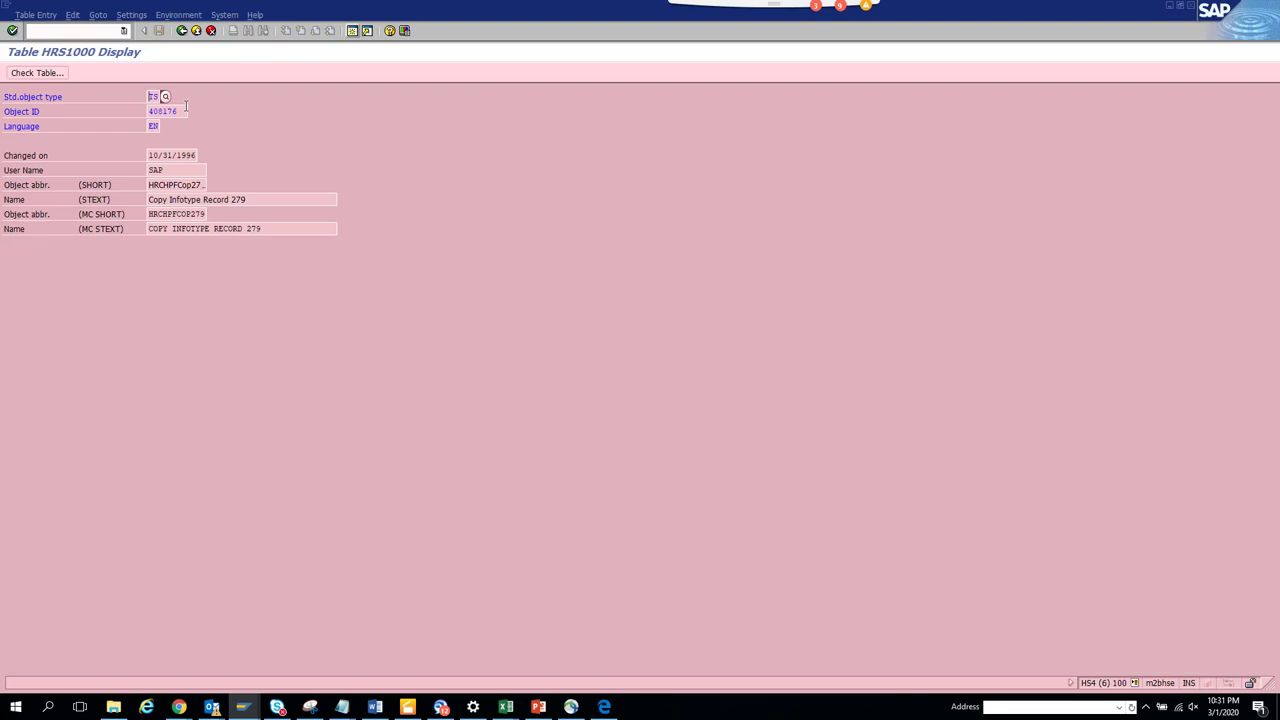
pyautogui.press('Tab')
pyautogui.hotkey('ctrl', 'c')
pyautogui.hotkey('alt', 'Tab')
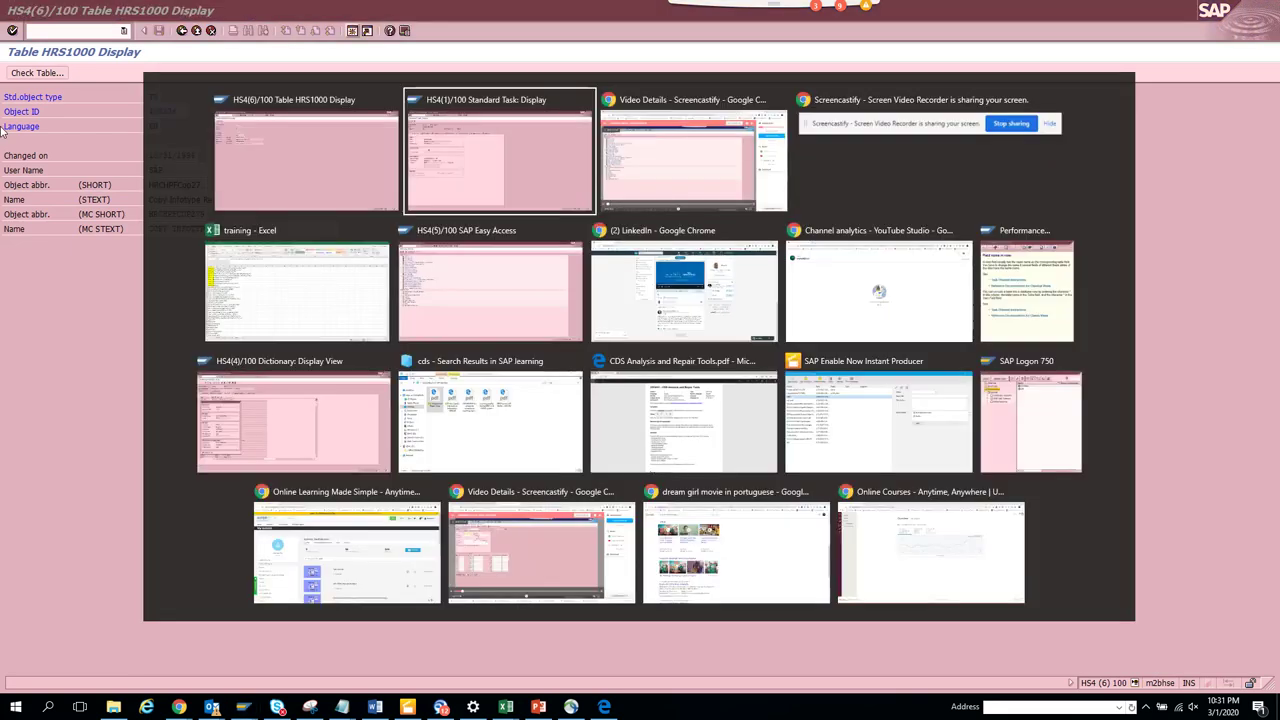
pyautogui.click(183, 30)
pyautogui.click(146, 141)
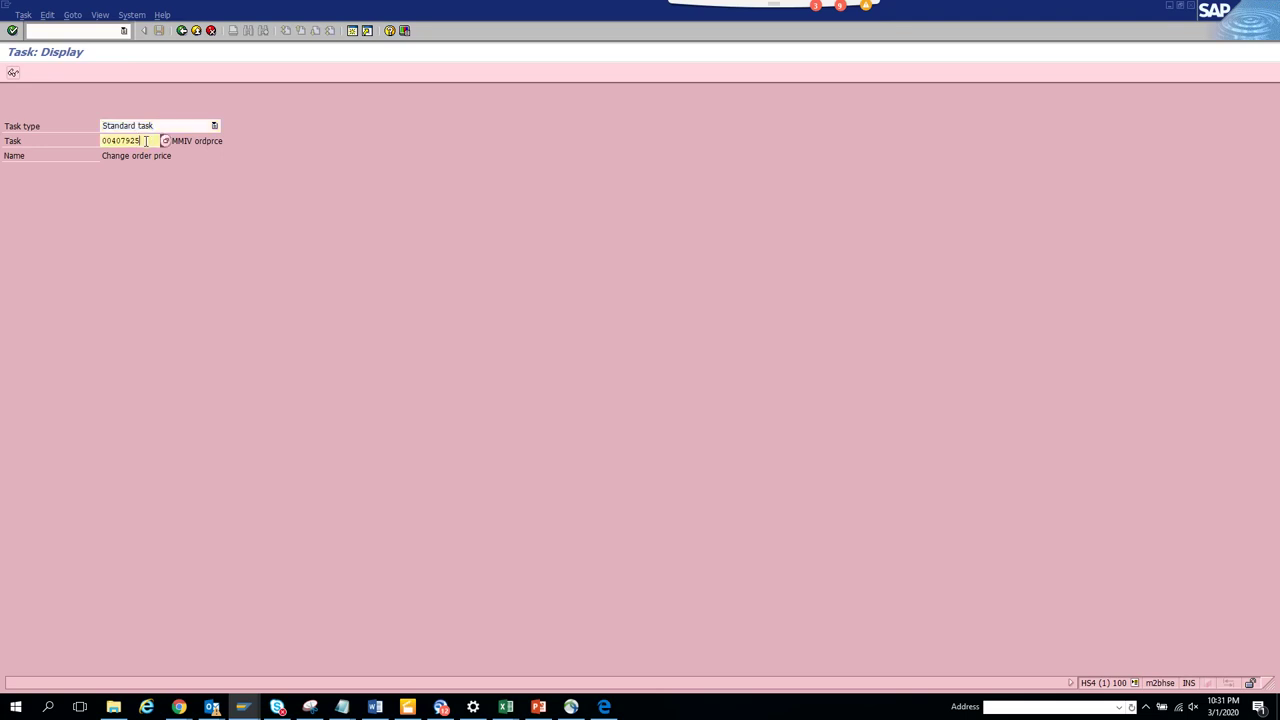
pyautogui.moveTo(146, 141); pyautogui.dragTo(4, 141)
pyautogui.hotkey('ctrl', 'v')
pyautogui.click(14, 74)
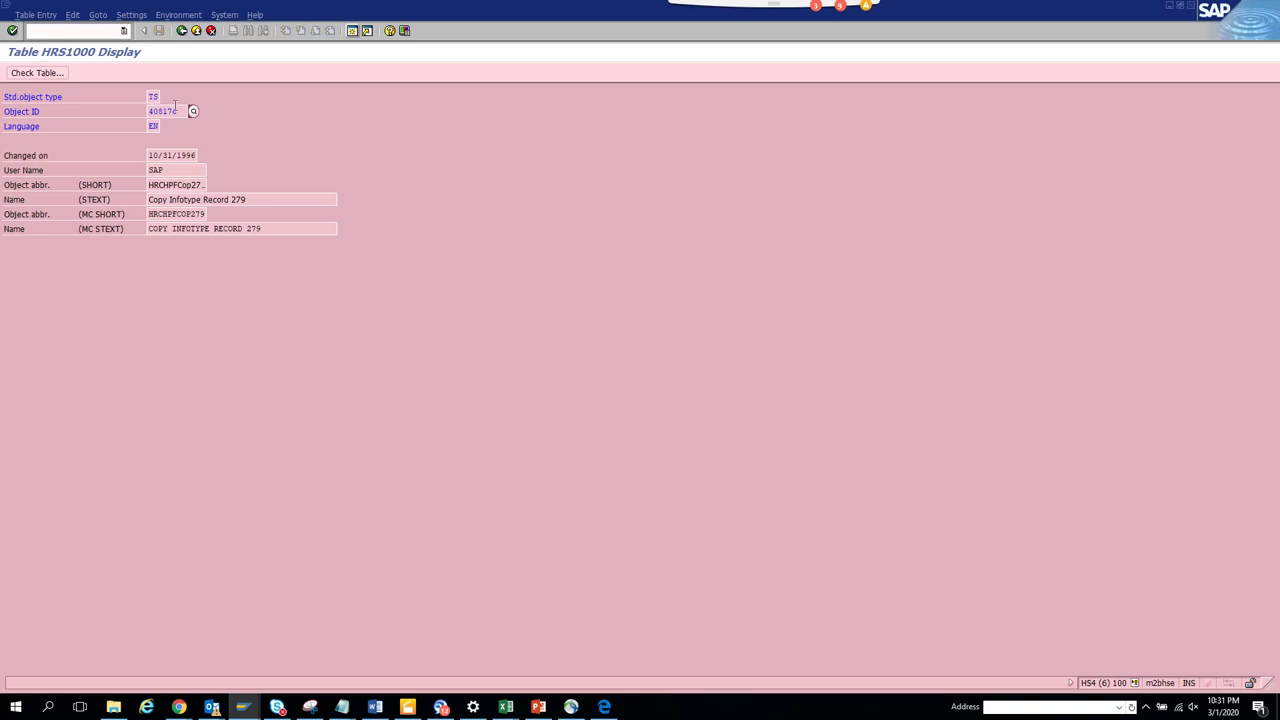
# - Return to the HRS1000 selection criteria and rerun it for Z* custom tasks, listing 5 entries
pyautogui.click(181, 31)
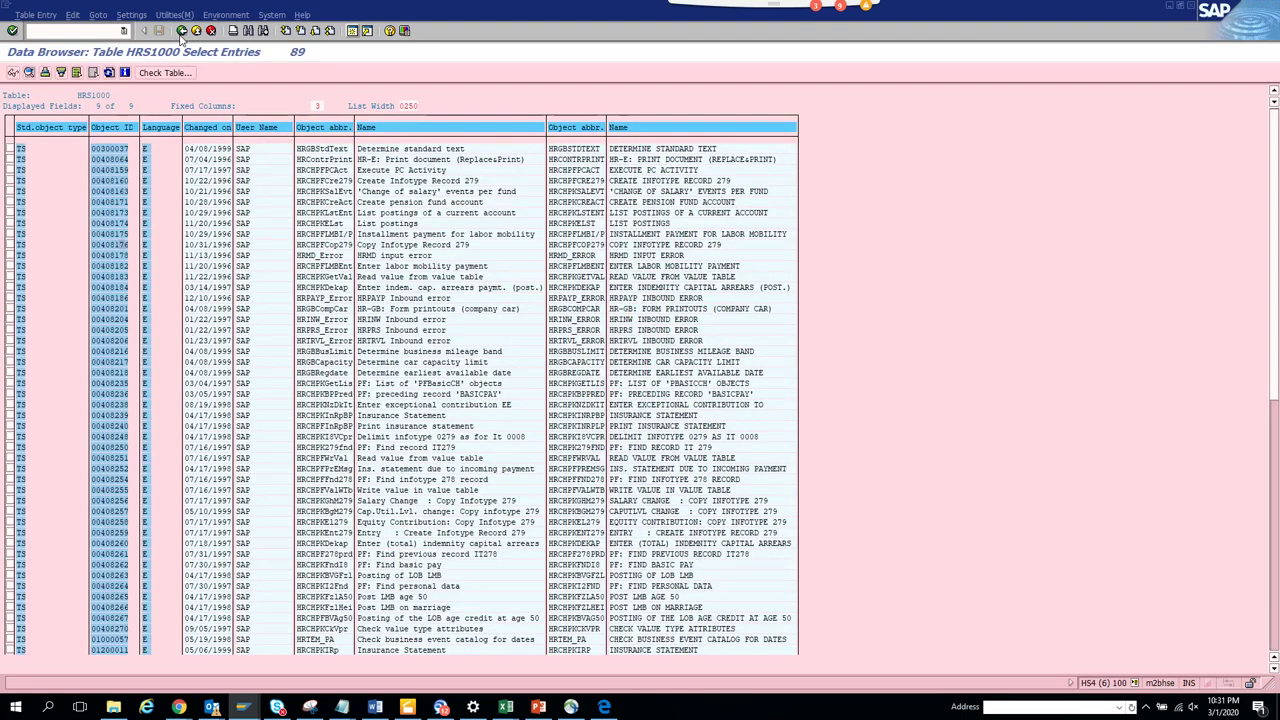
pyautogui.click(181, 31)
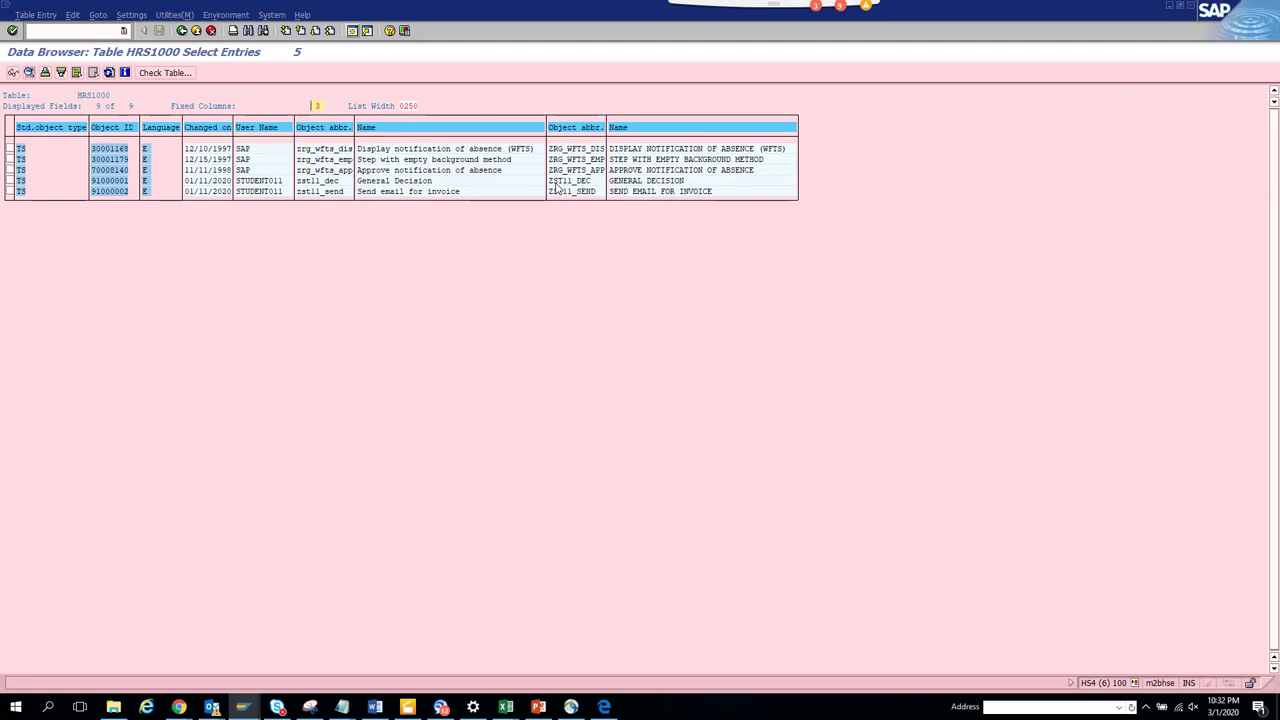
pyautogui.hotkey('alt', 'Tab')
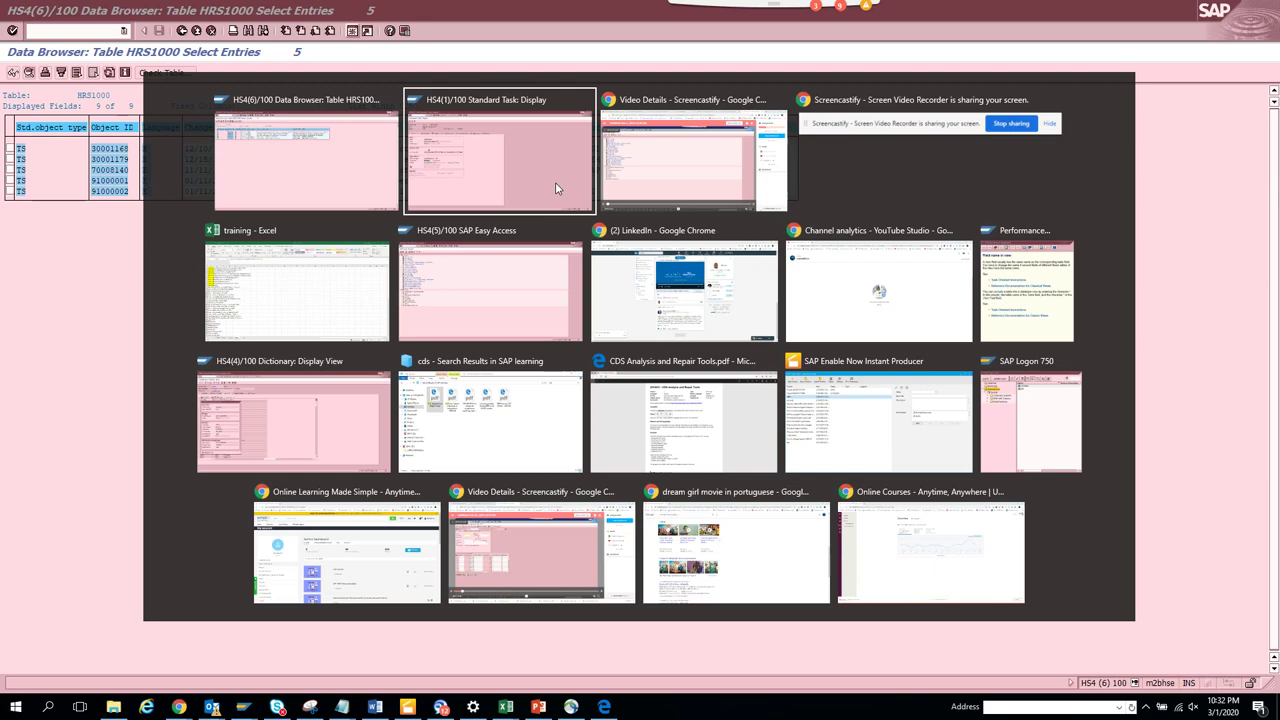